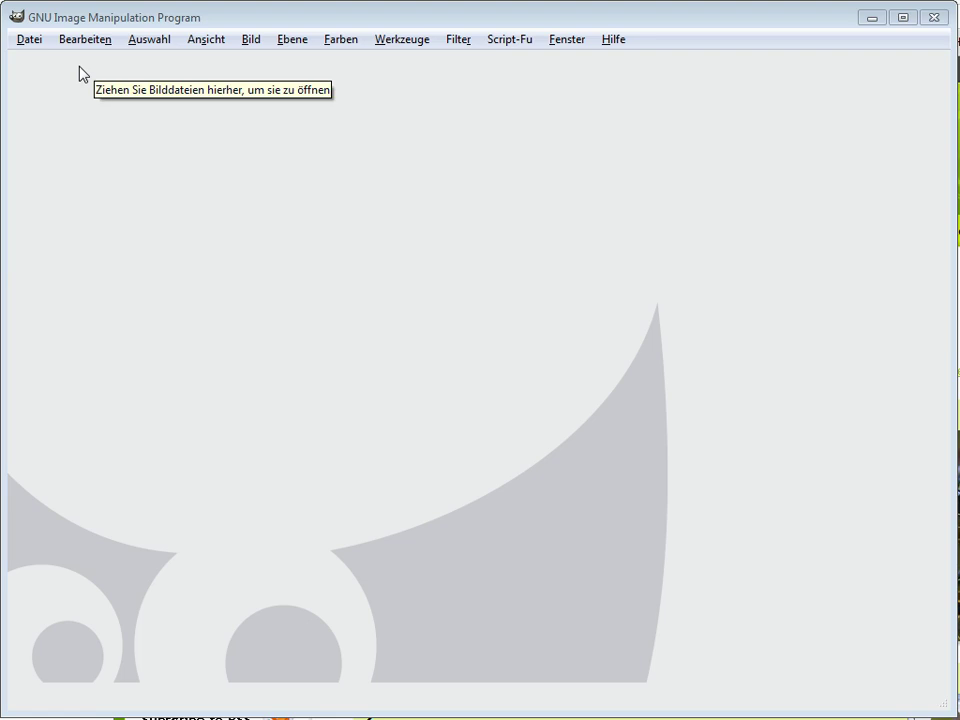
pyautogui.click(32, 40)
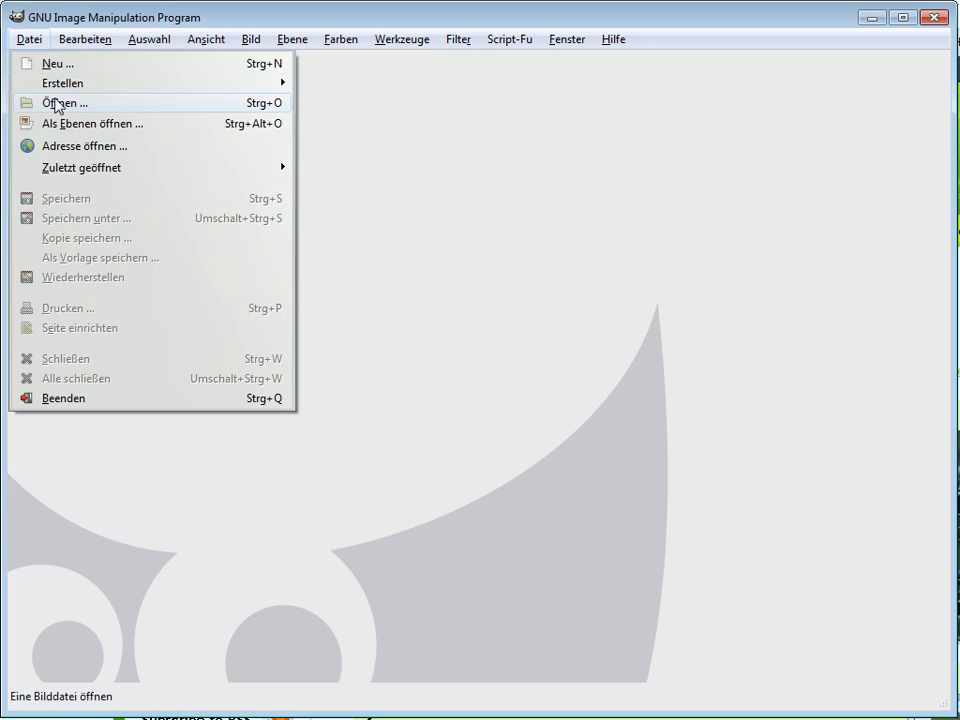
pyautogui.click(58, 103)
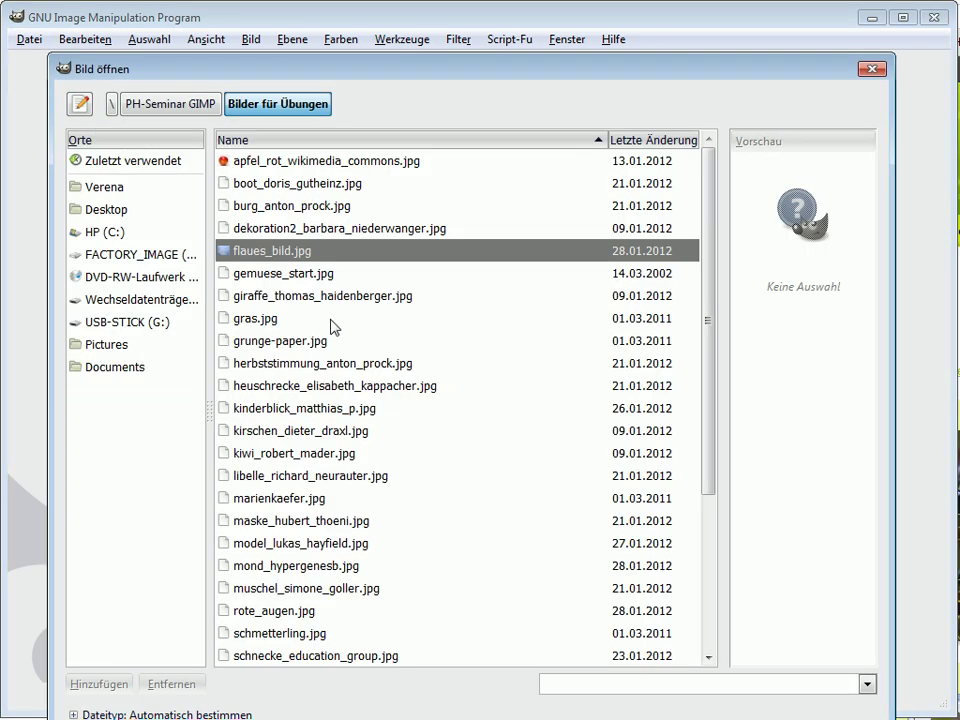
pyautogui.doubleClick(300, 476)
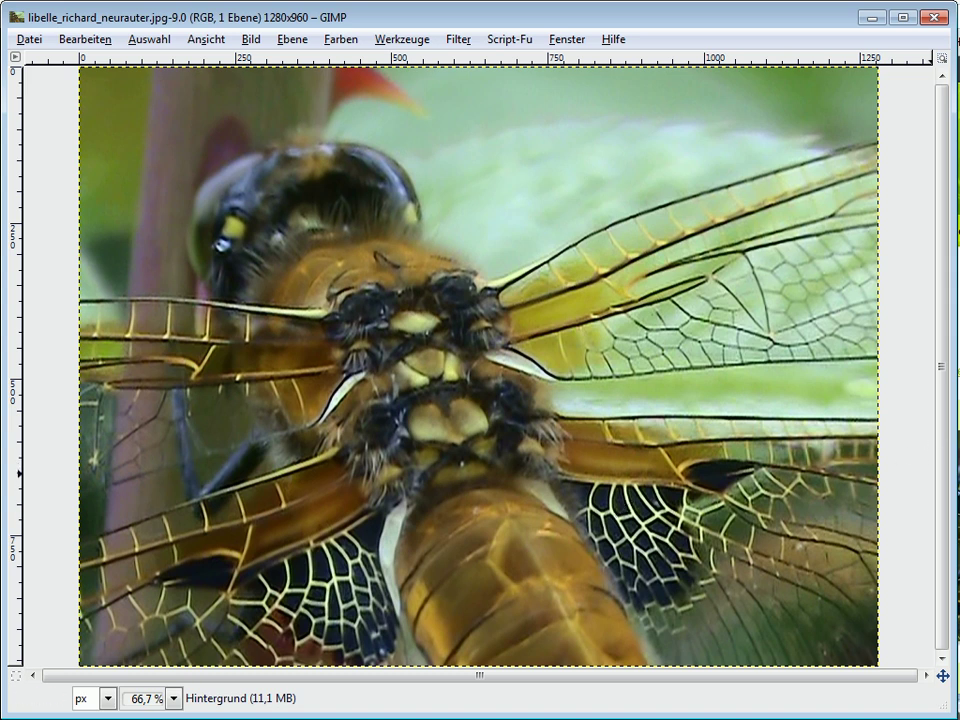
# Dock the Layers panel beside the photo, duplicate the background twice, and select Hintergrund-Kopie#1.
pyautogui.moveTo(959, 146)
pyautogui.mouseDown()
pyautogui.moveTo(731, 137)
pyautogui.moveTo(754, 137)
pyautogui.moveTo(745, 144)
pyautogui.mouseUp()
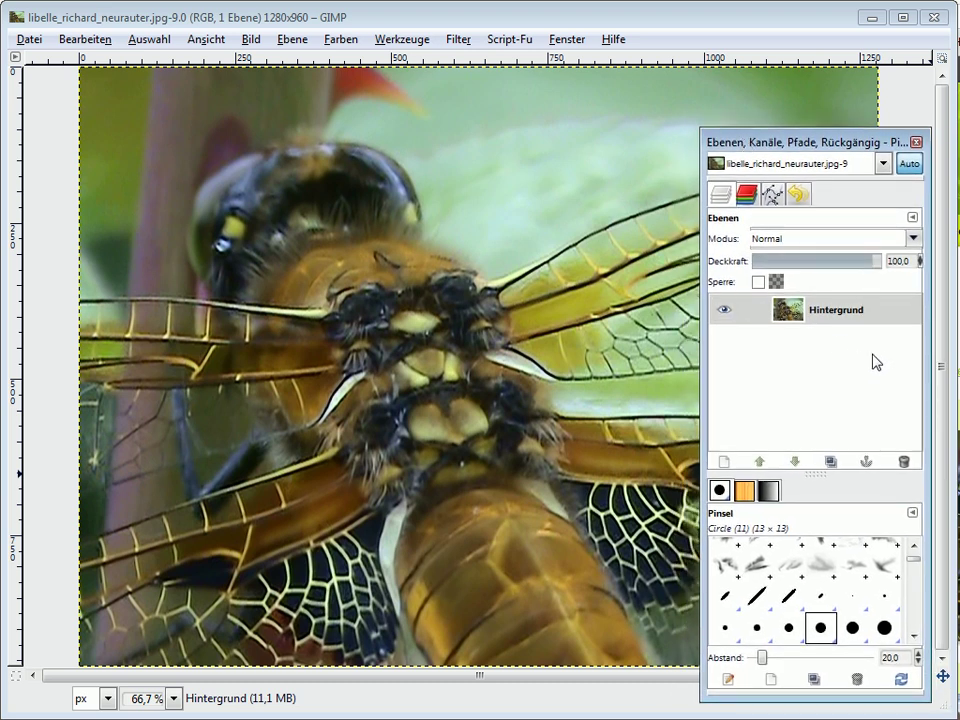
pyautogui.click(831, 461)
pyautogui.click(831, 461)
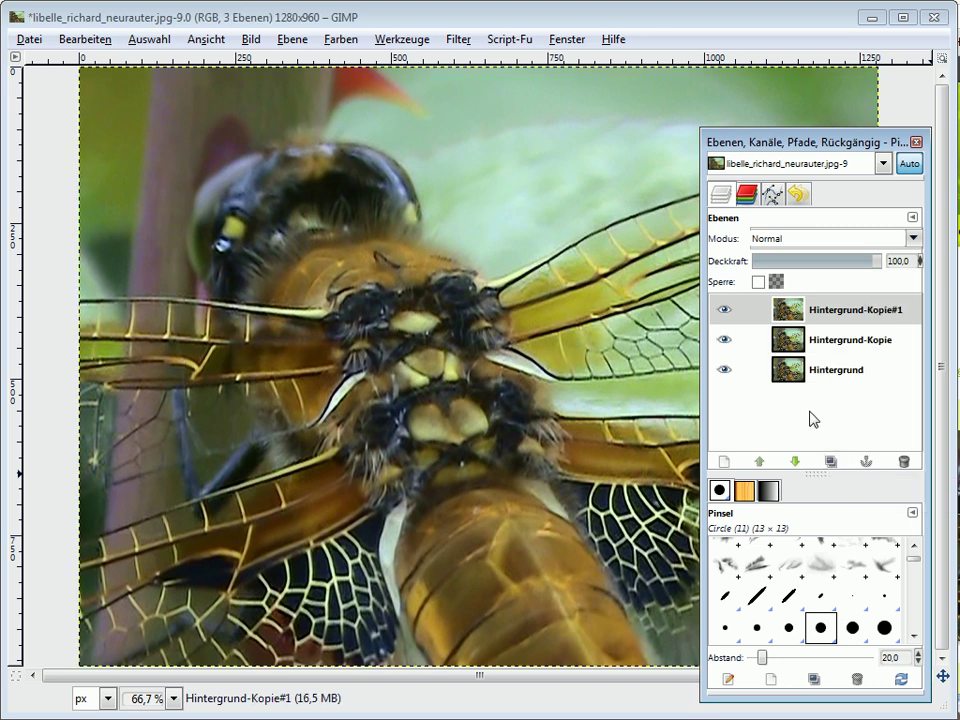
pyautogui.click(825, 314)
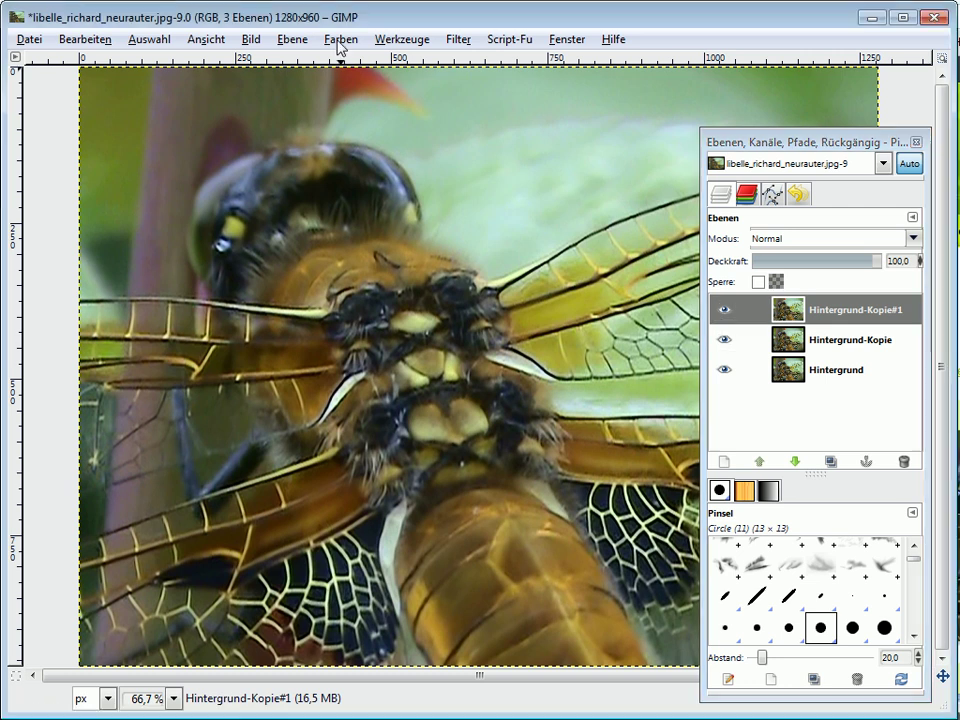
# Invert Hintergrund-Kopie#1's colours and set its layer mode to Faser mischen.
pyautogui.click(340, 40)
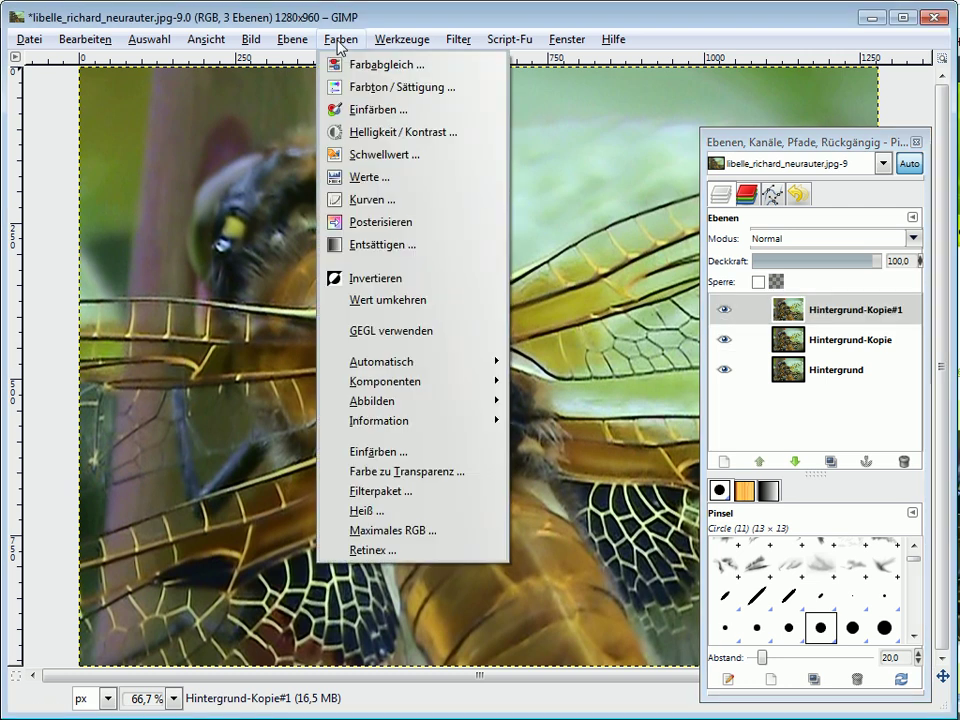
pyautogui.click(386, 278)
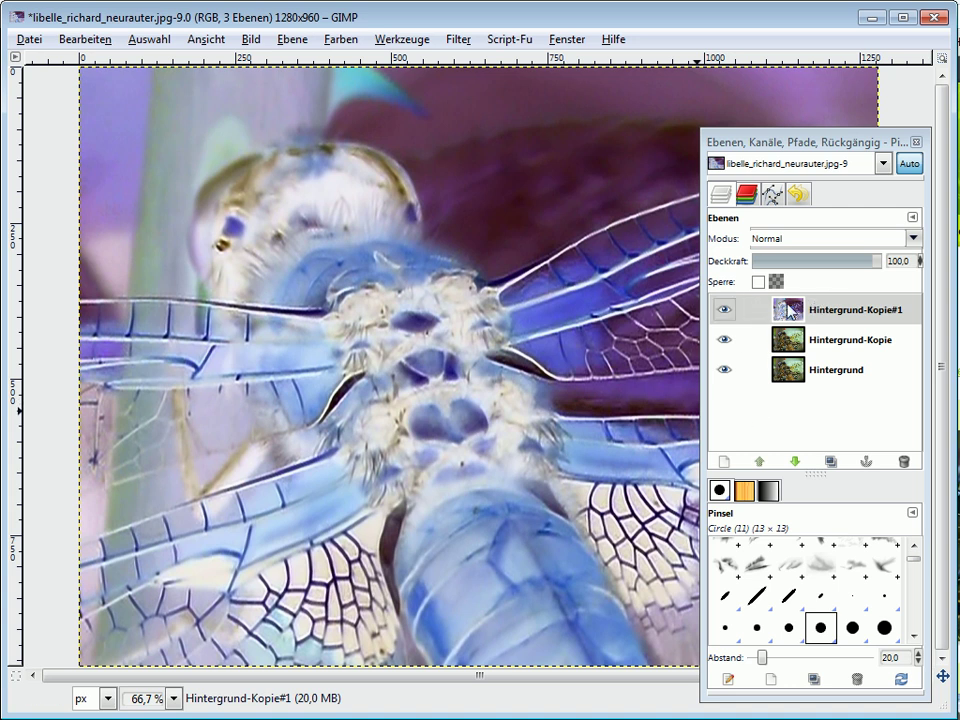
pyautogui.click(913, 239)
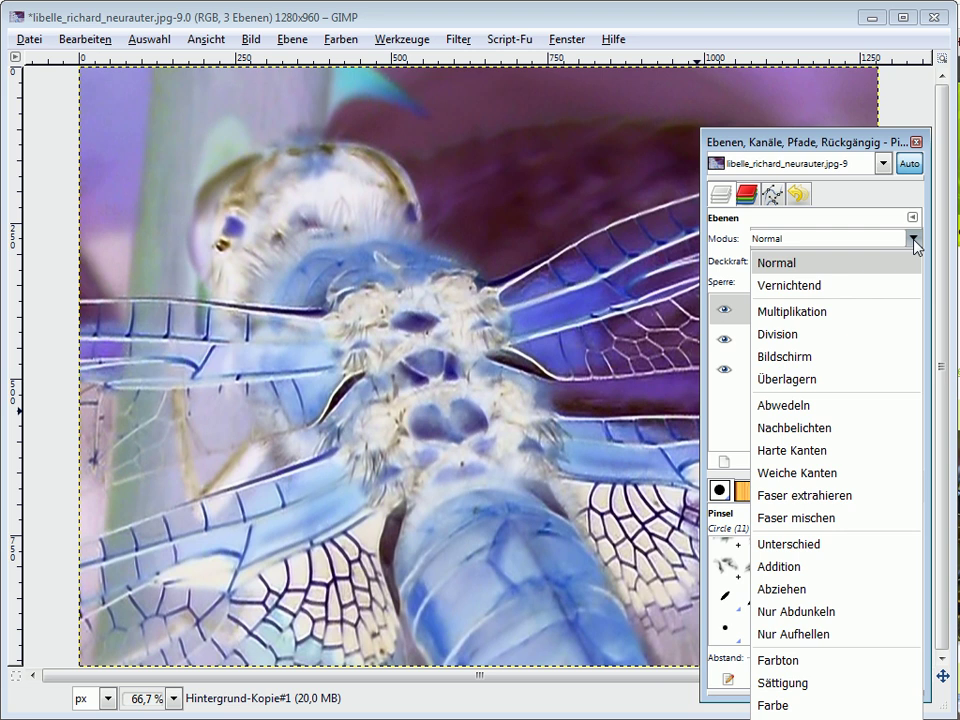
pyautogui.click(797, 518)
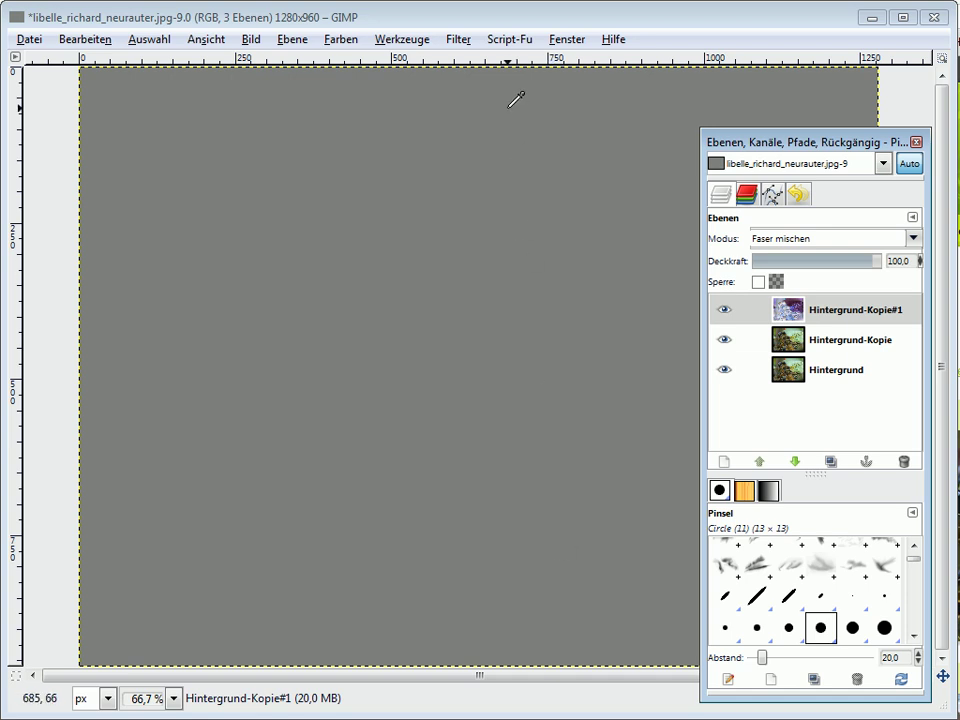
# Apply a Gaussian blur with radius 20 horizontally and vertically to Hintergrund-Kopie#1.
pyautogui.click(458, 40)
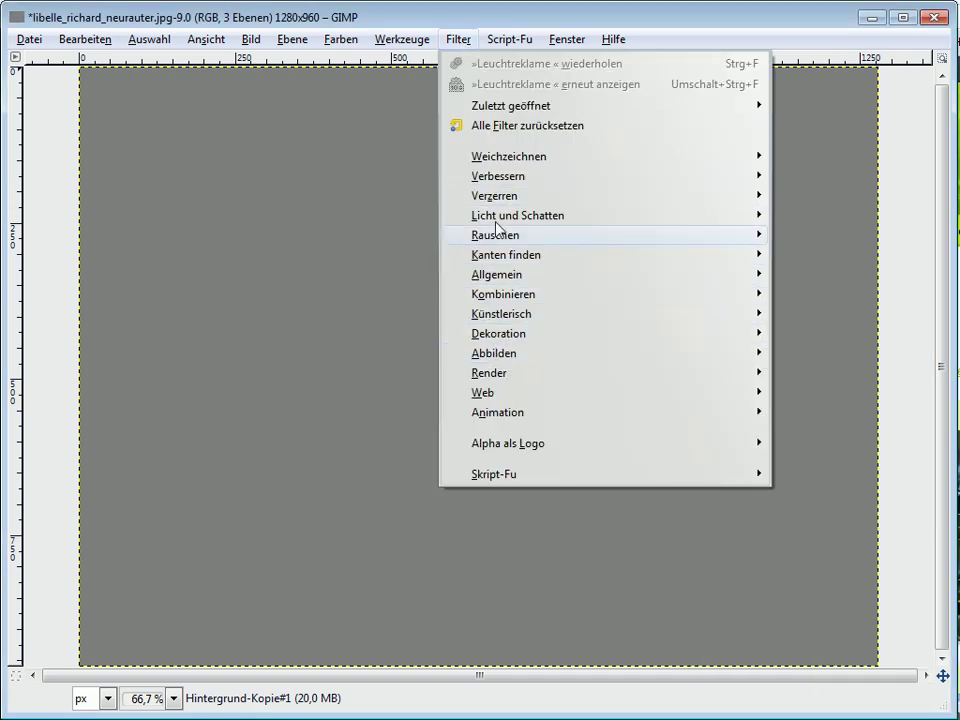
pyautogui.moveTo(594, 165)
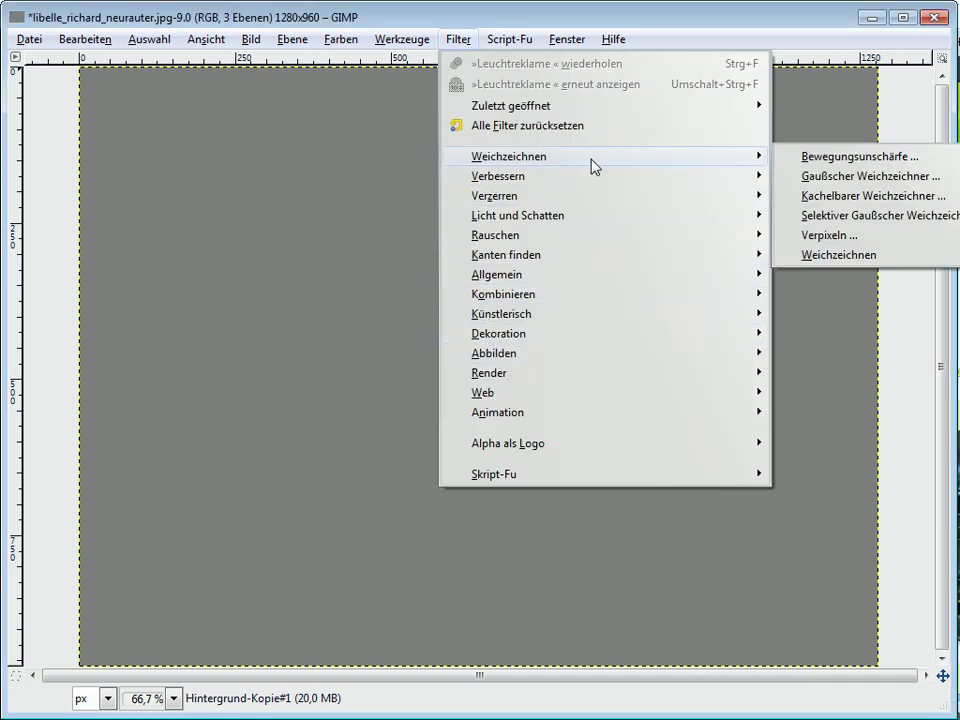
pyautogui.click(828, 178)
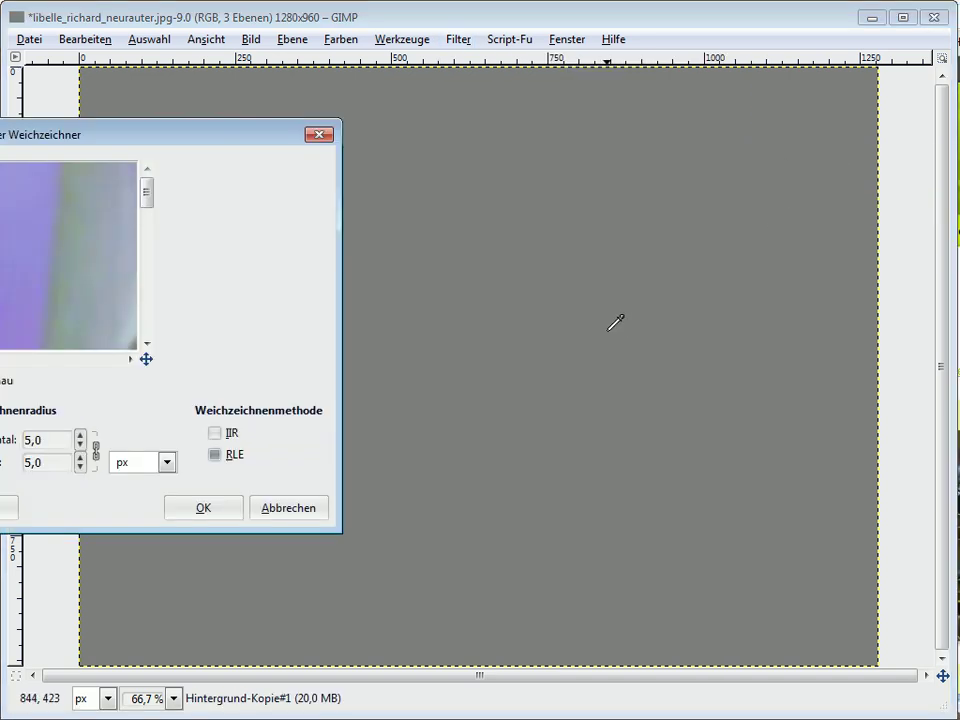
pyautogui.moveTo(110, 163); pyautogui.dragTo(444, 165)
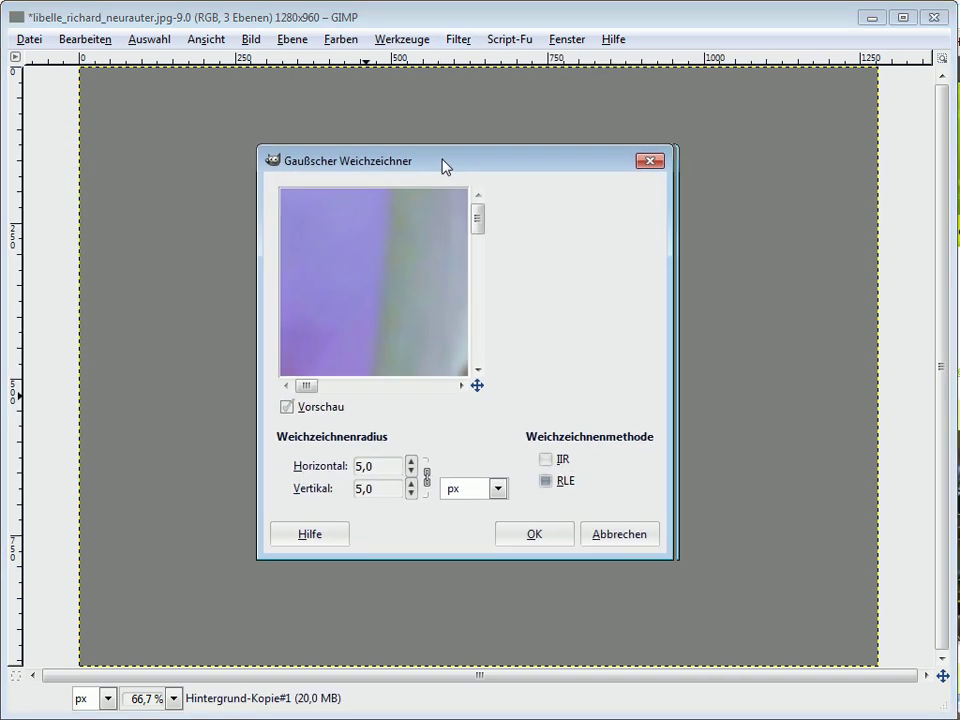
pyautogui.doubleClick(365, 467)
pyautogui.write('20')
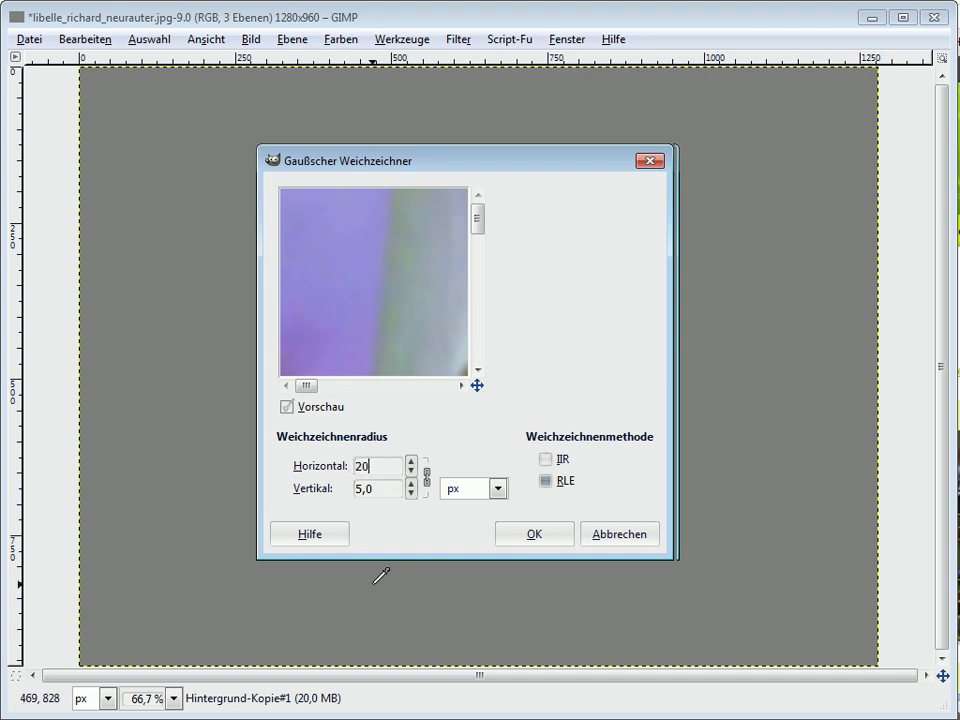
pyautogui.click(392, 491)
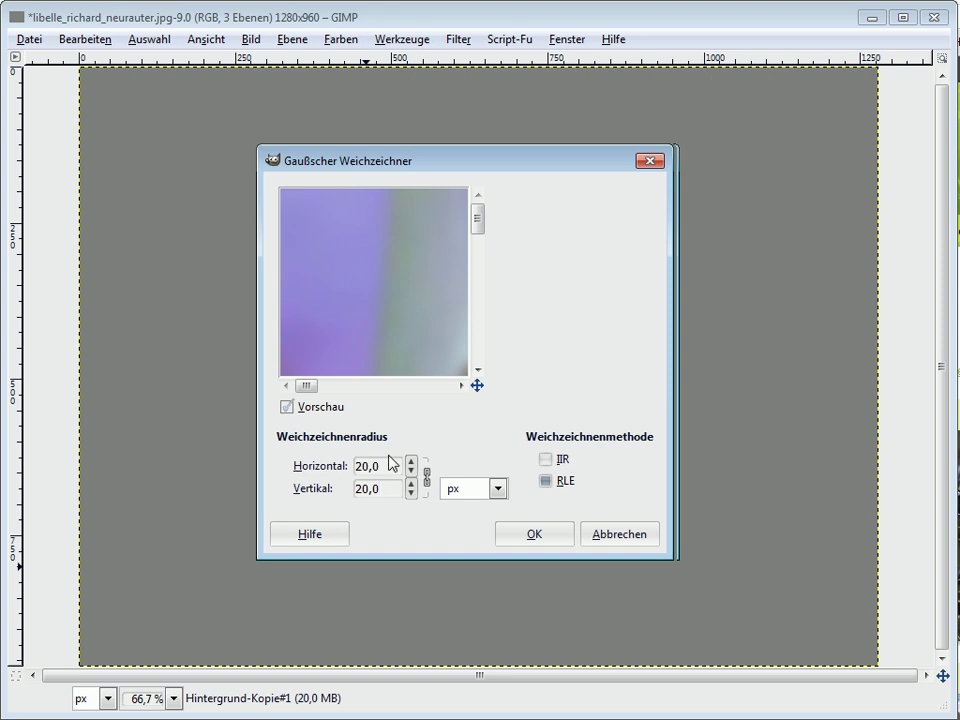
pyautogui.click(530, 531)
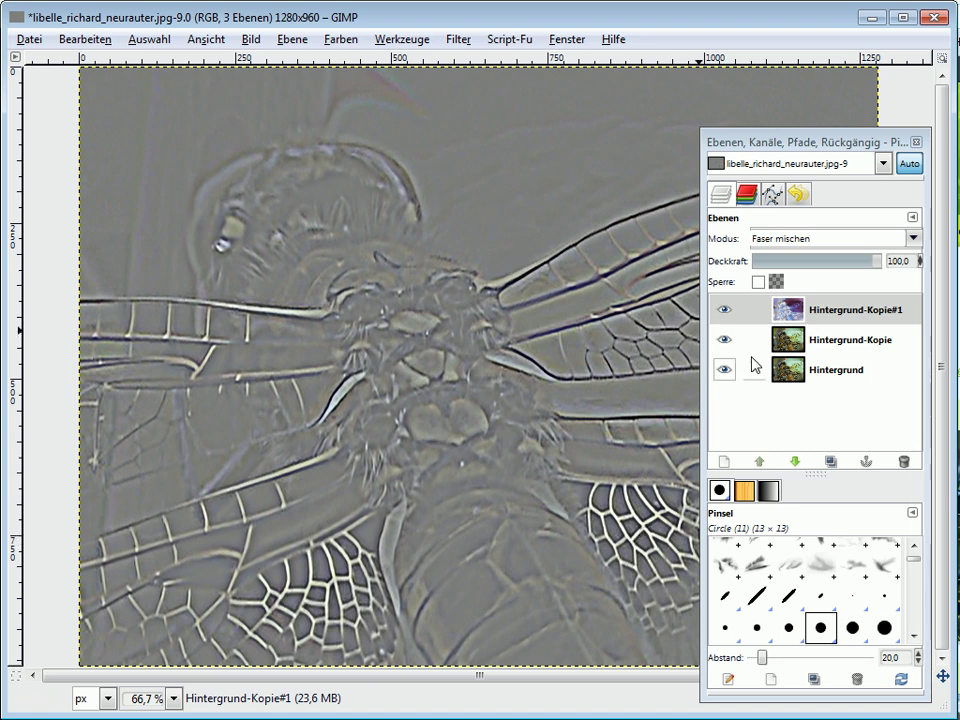
# Merge Hintergrund-Kopie#1 down into Hintergrund-Kopie with Nach unten vereinen.
pyautogui.rightClick(842, 316)
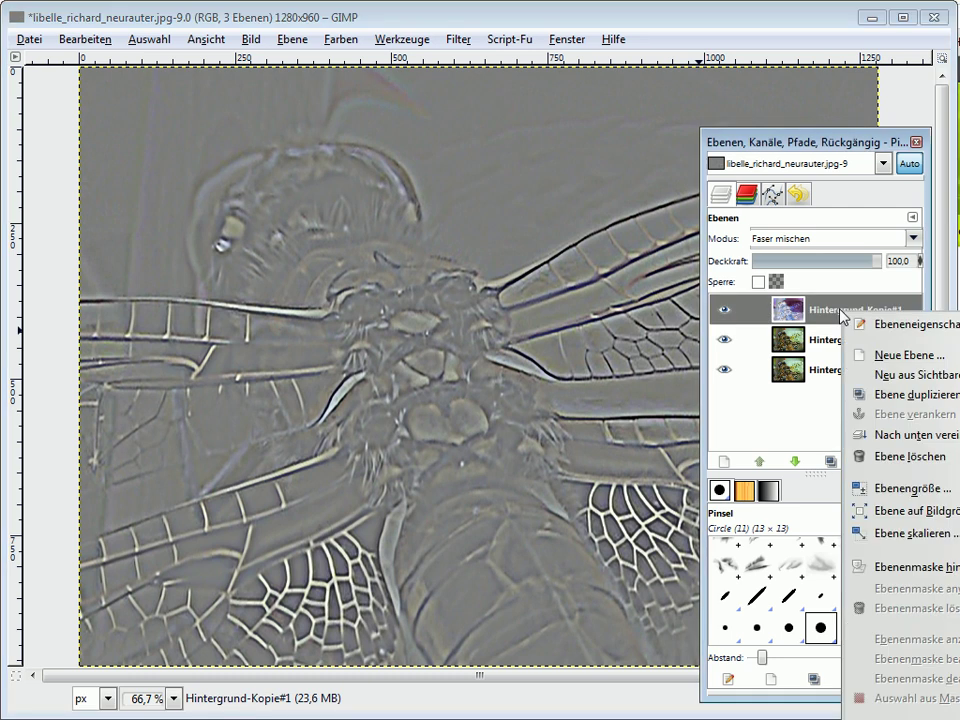
pyautogui.click(882, 436)
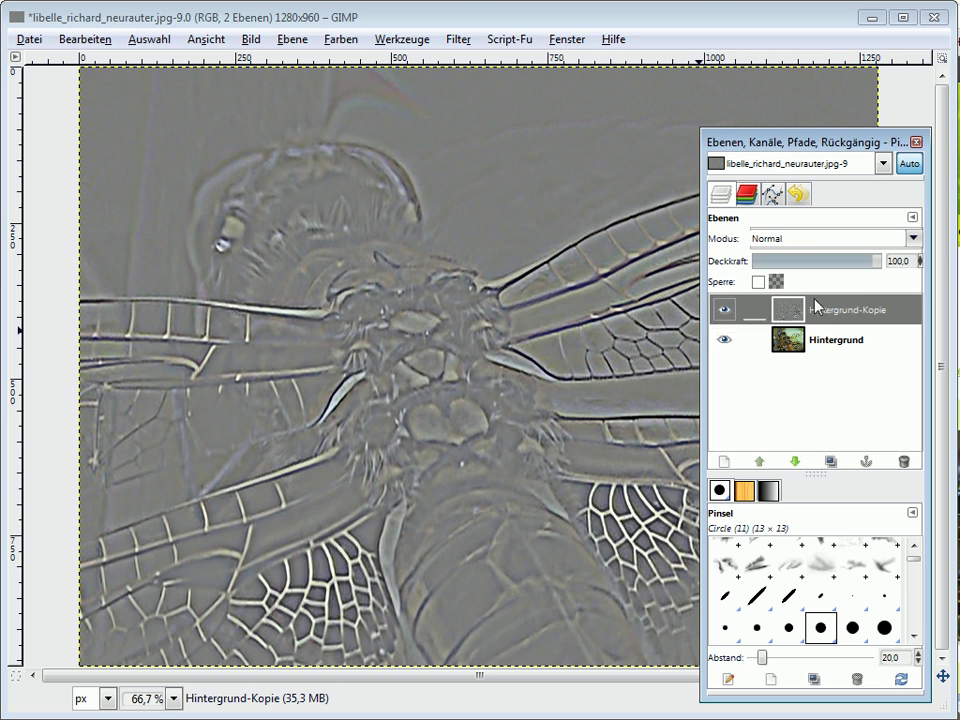
pyautogui.click(914, 240)
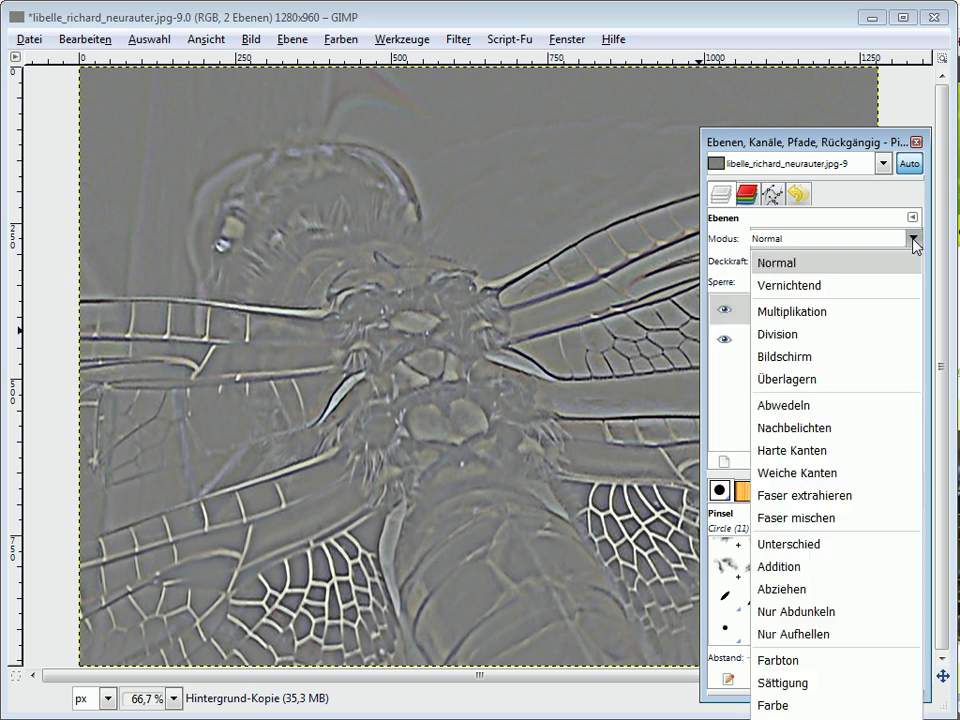
pyautogui.click(791, 381)
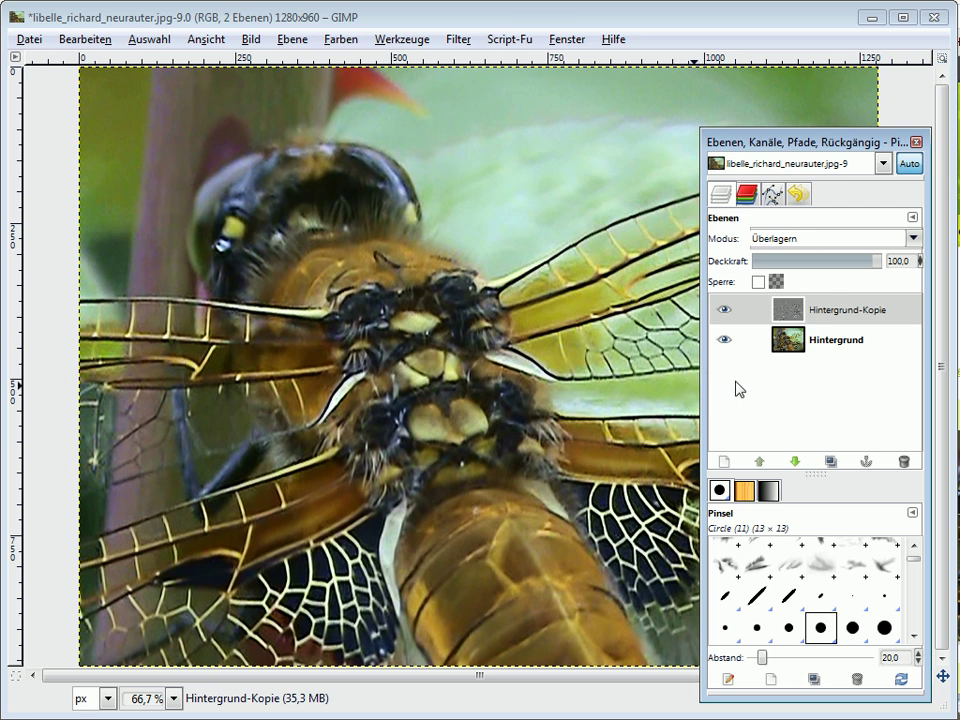
pyautogui.click(720, 315)
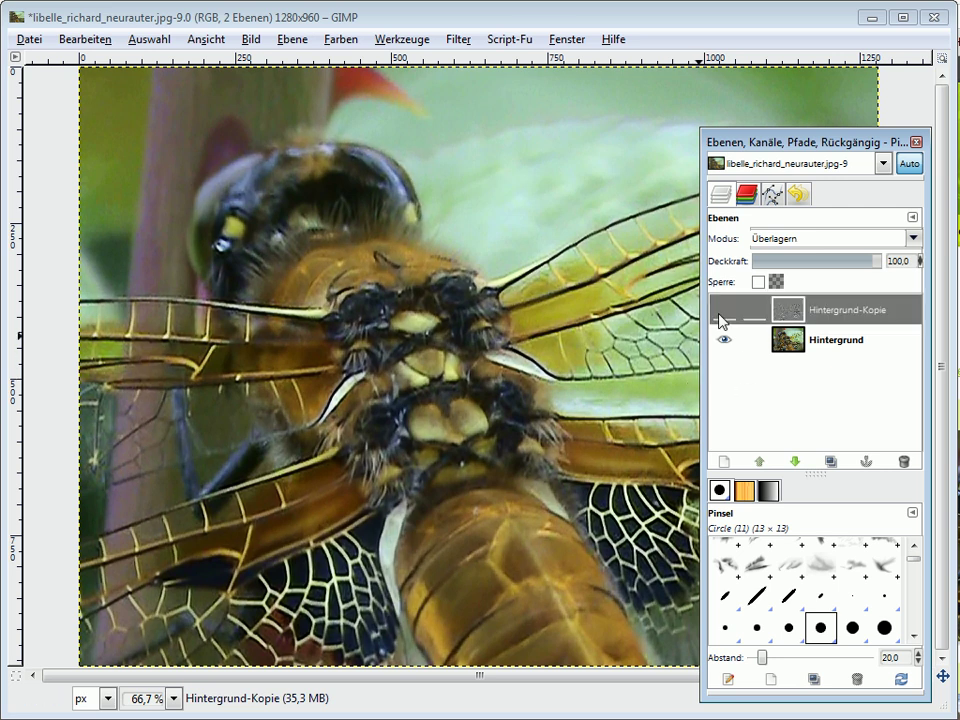
pyautogui.click(720, 315)
pyautogui.click(722, 315)
pyautogui.click(724, 314)
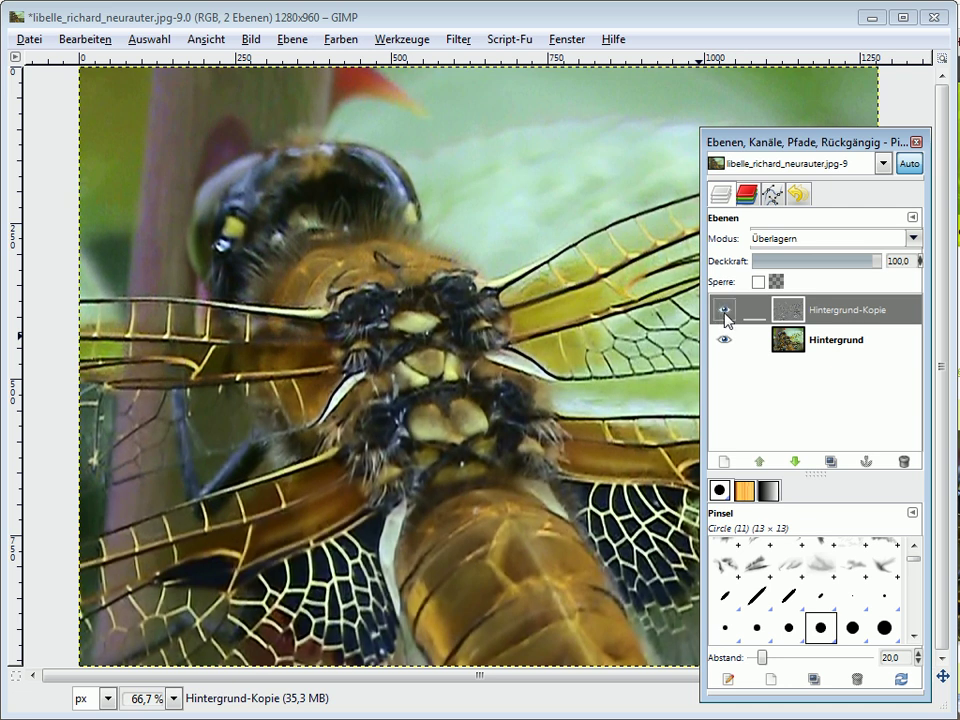
pyautogui.click(724, 314)
pyautogui.click(724, 314)
# Duplicate the overlay layer as Hintergrund-Kopie#1, link it, and lower its opacity to 30,5.
pyautogui.click(841, 460)
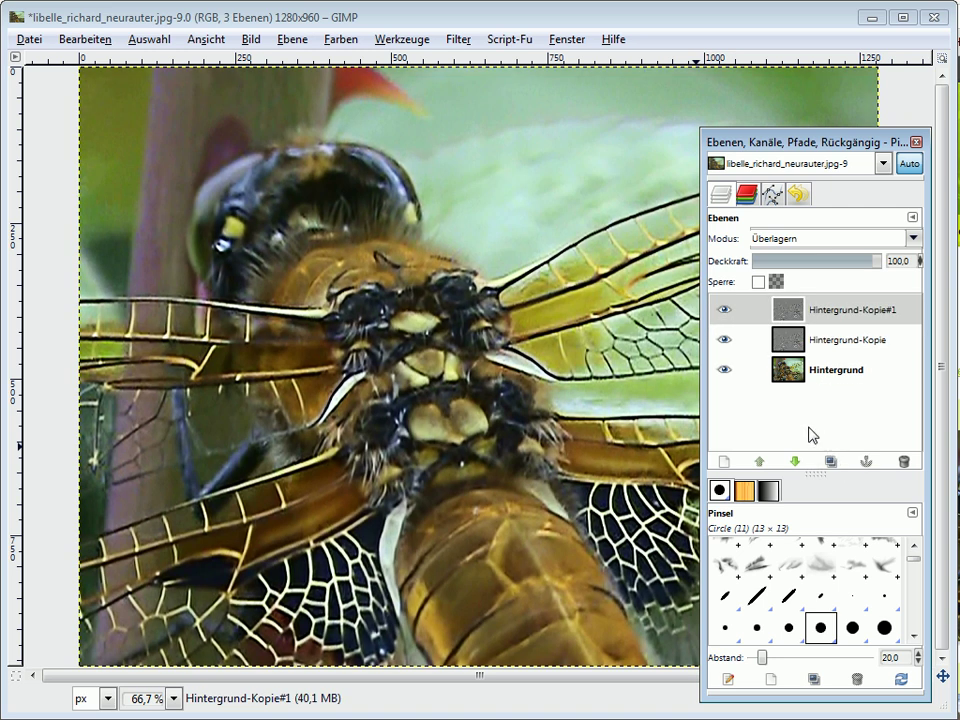
pyautogui.click(724, 311)
pyautogui.click(724, 314)
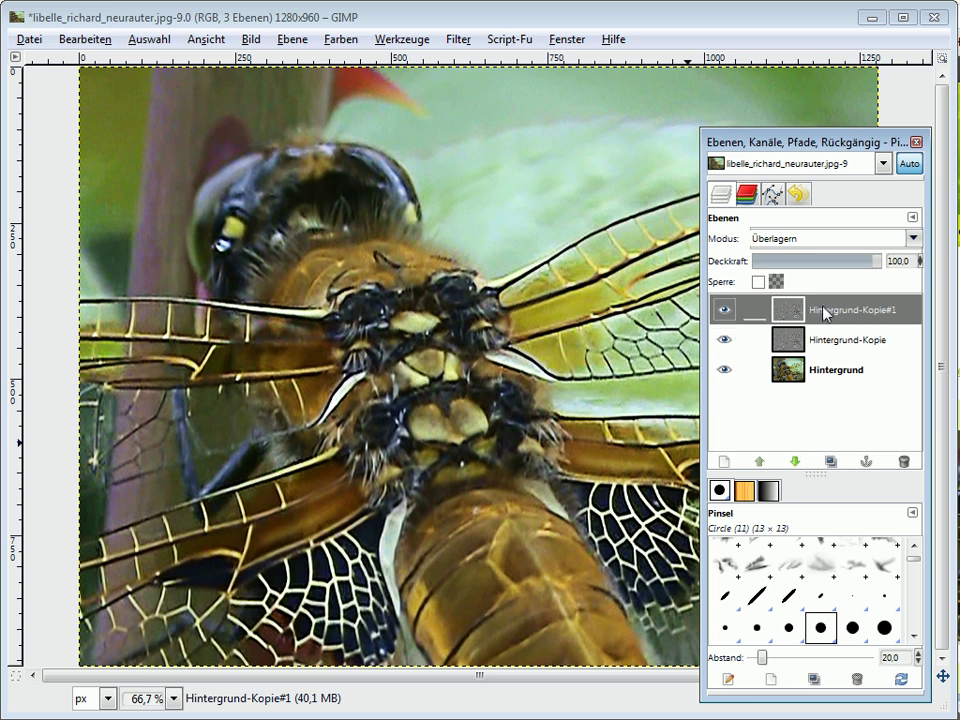
pyautogui.click(755, 312)
pyautogui.moveTo(879, 261); pyautogui.dragTo(807, 272)
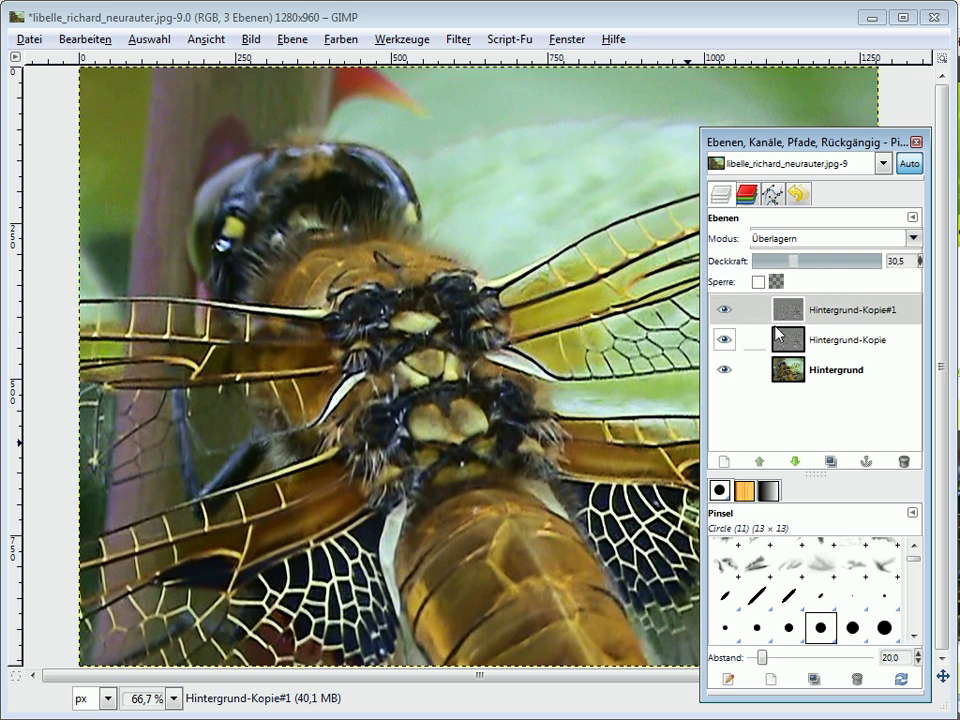
pyautogui.click(725, 314)
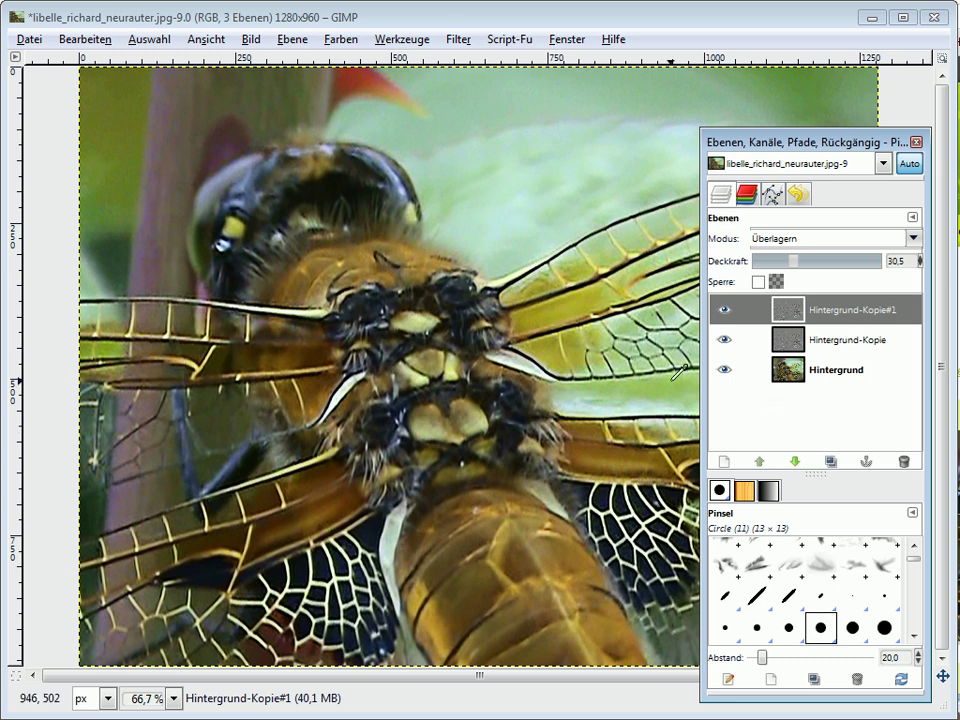
# Flatten all visible layers into one Hintergrund layer with Sichtbare Ebenen vereinen.
pyautogui.rightClick(826, 315)
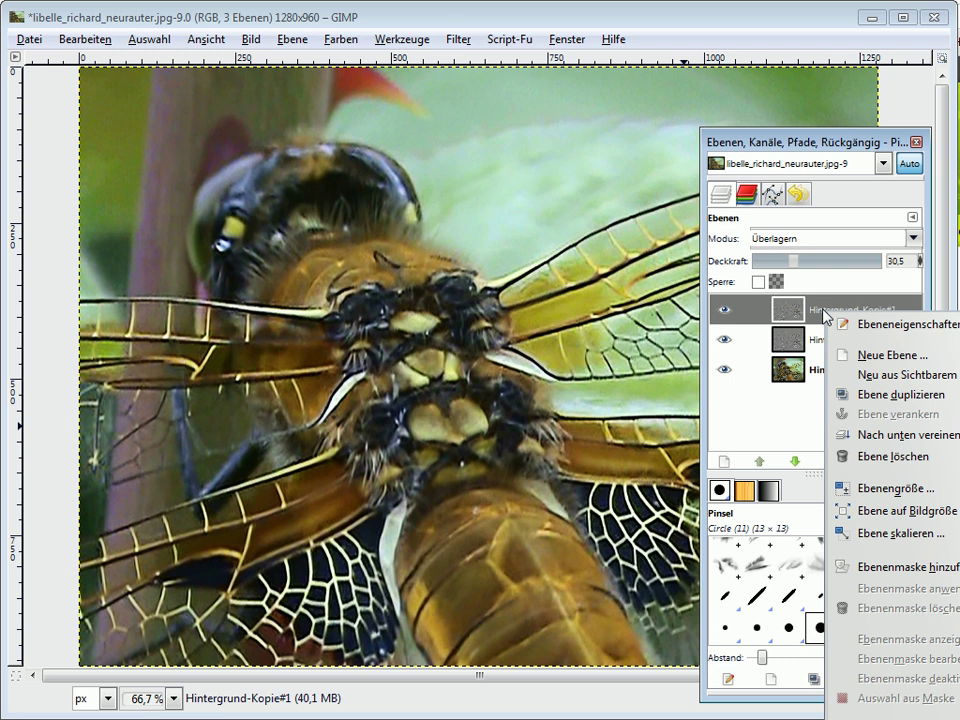
pyautogui.click(784, 145)
pyautogui.moveTo(784, 145); pyautogui.dragTo(188, 20)
pyautogui.rightClick(231, 185)
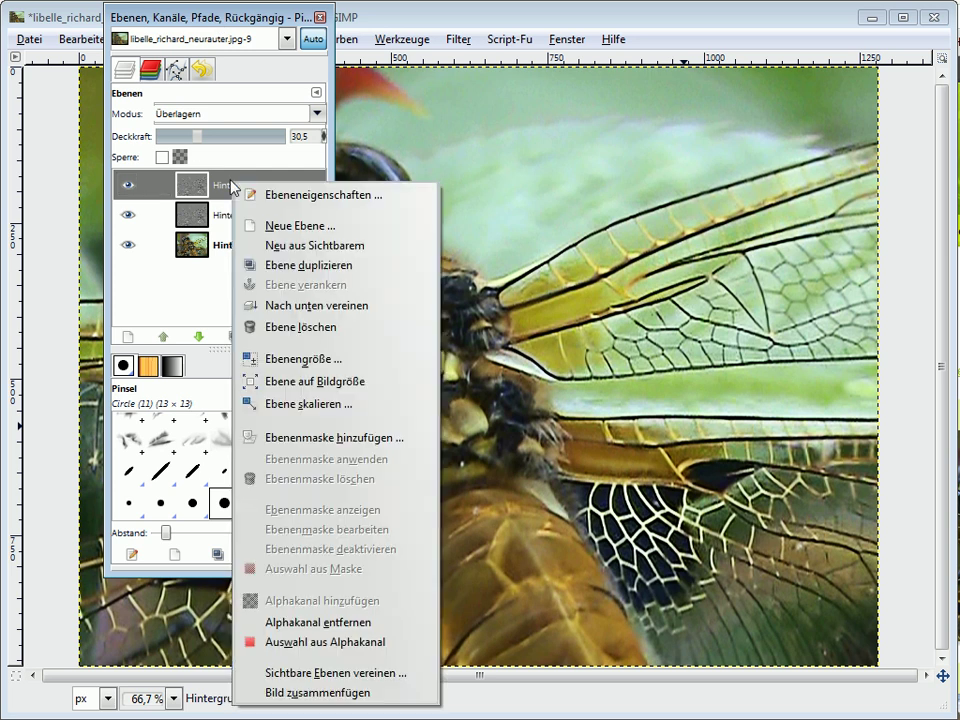
pyautogui.click(314, 679)
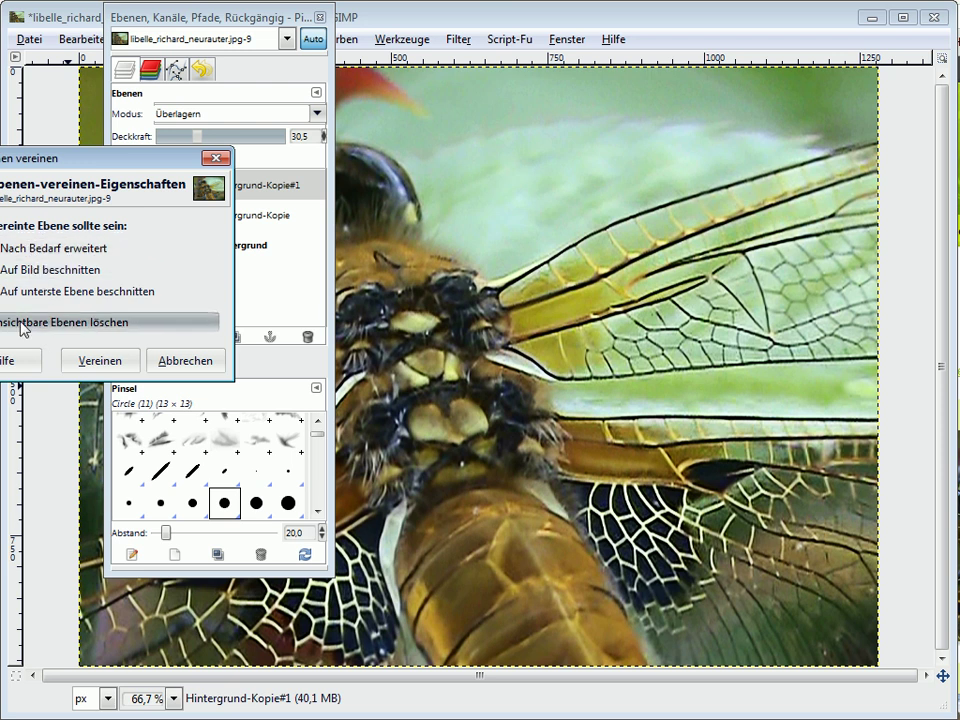
pyautogui.click(102, 361)
pyautogui.moveTo(274, 13); pyautogui.dragTo(800, 125)
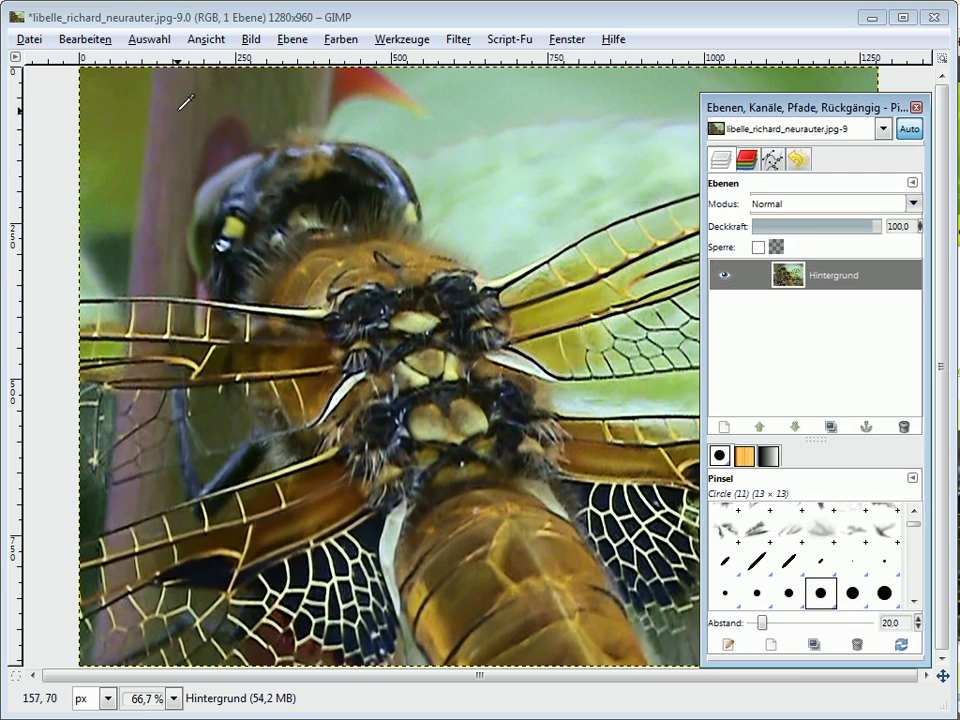
# Start Speichern unter and rename the file to libelle_schärfen.
pyautogui.click(30, 39)
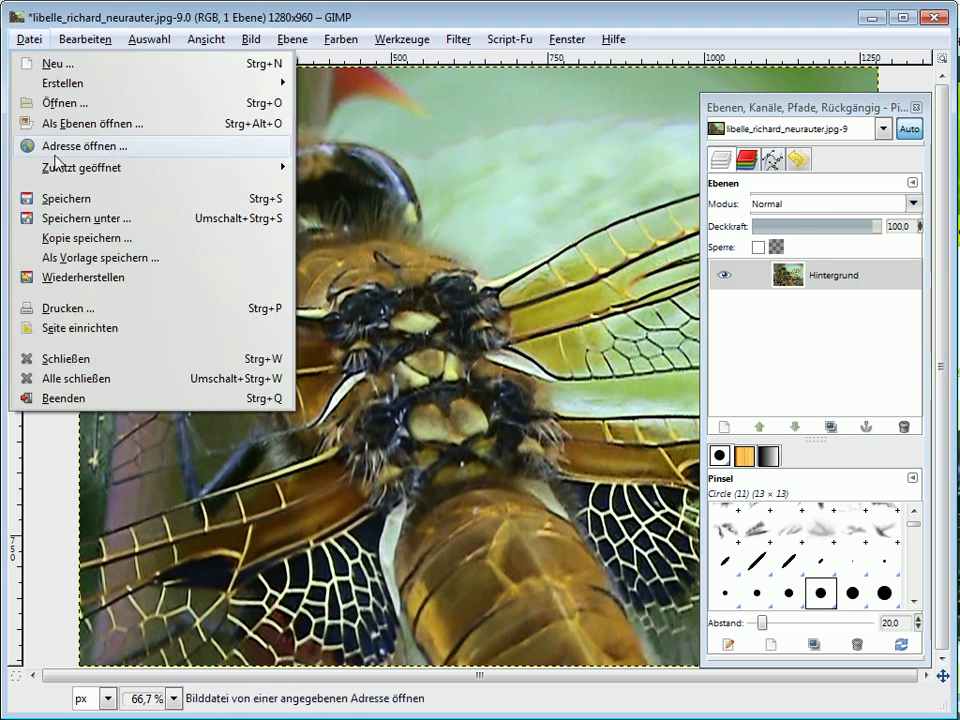
pyautogui.click(88, 220)
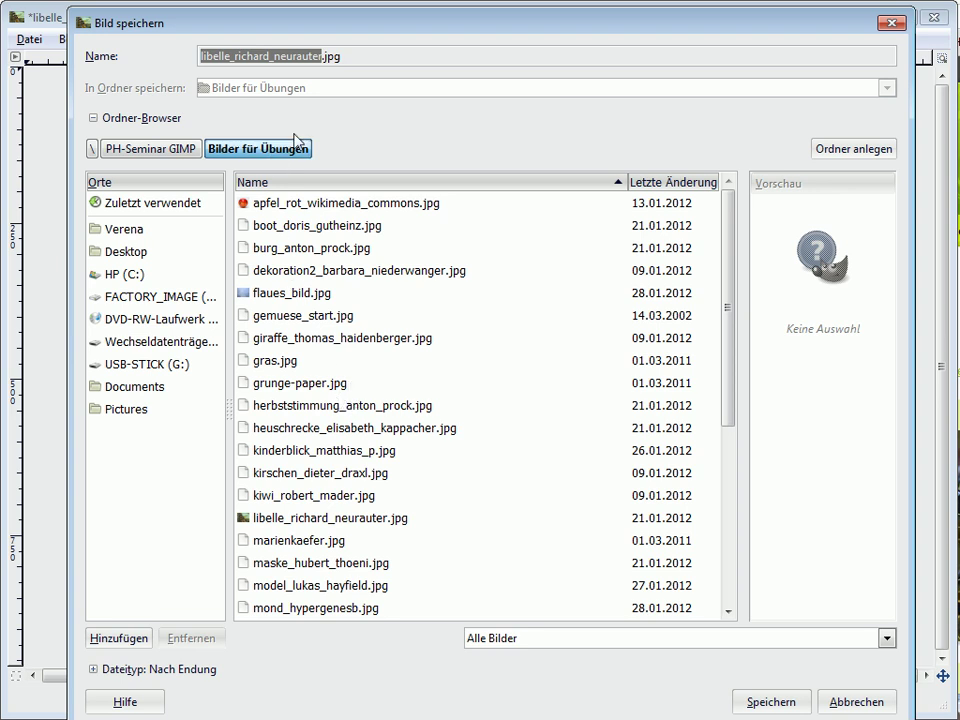
pyautogui.click(322, 62)
pyautogui.press('BackSpace')
pyautogui.press('BackSpace')
pyautogui.press('BackSpace')
pyautogui.press('BackSpace')
pyautogui.press('BackSpace')
pyautogui.press('BackSpace')
pyautogui.press('BackSpace')
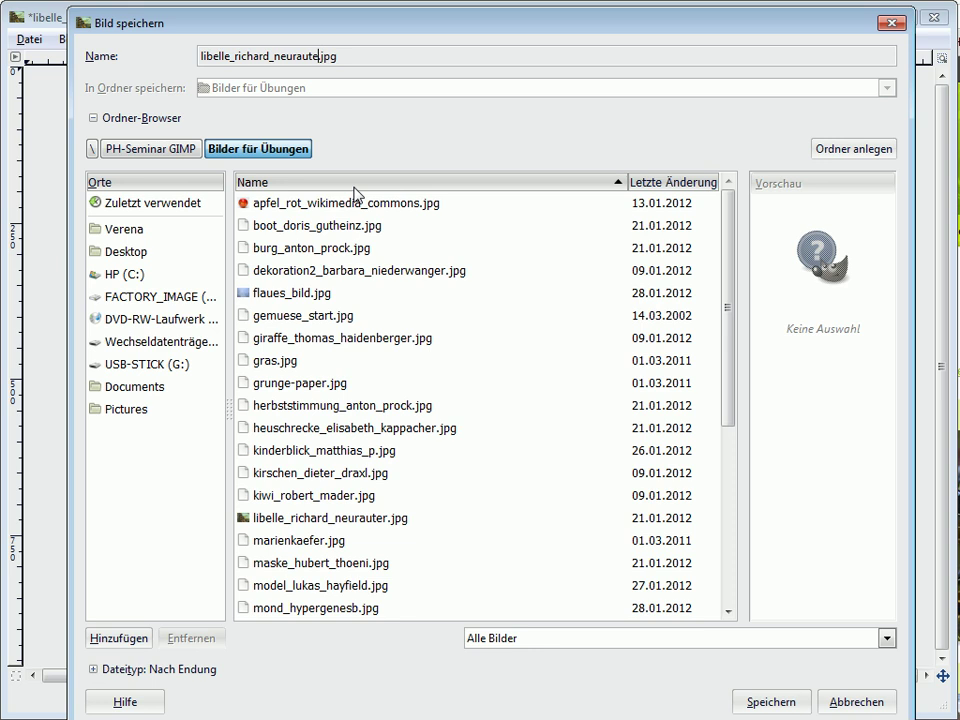
pyautogui.press('BackSpace')
pyautogui.press('BackSpace')
pyautogui.press('BackSpace')
pyautogui.press('BackSpace')
pyautogui.press('BackSpace')
pyautogui.press('BackSpace')
pyautogui.press('BackSpace')
pyautogui.press('BackSpace')
pyautogui.press('BackSpace')
pyautogui.press('BackSpace')
pyautogui.write('sch')
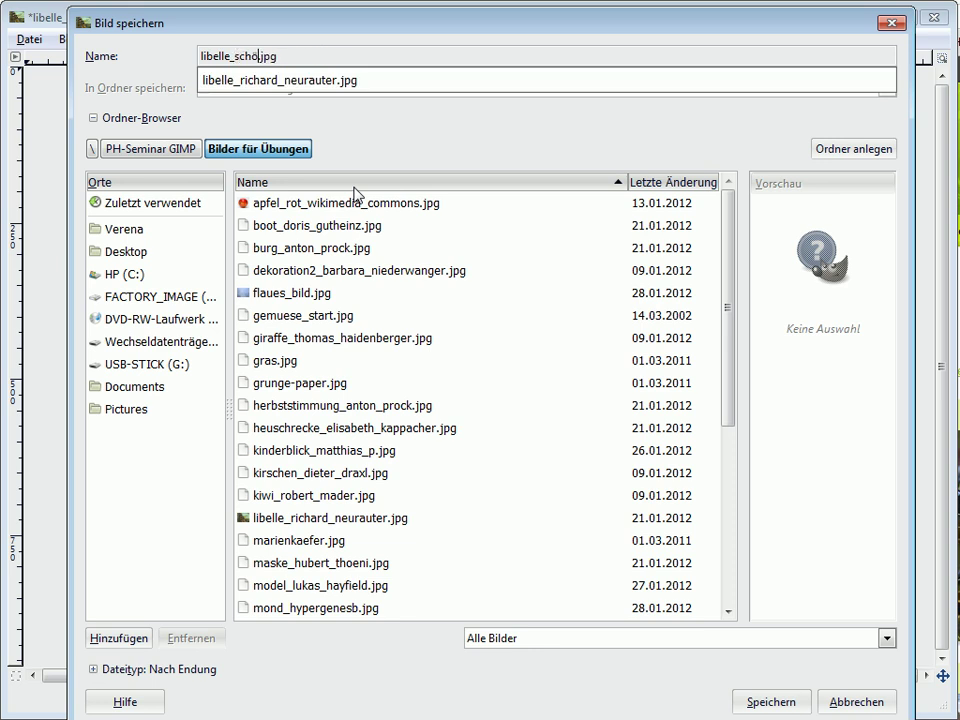
pyautogui.write('ärfen')
# Save it as a JPEG-Bild, exporting at quality 100.
pyautogui.click(97, 671)
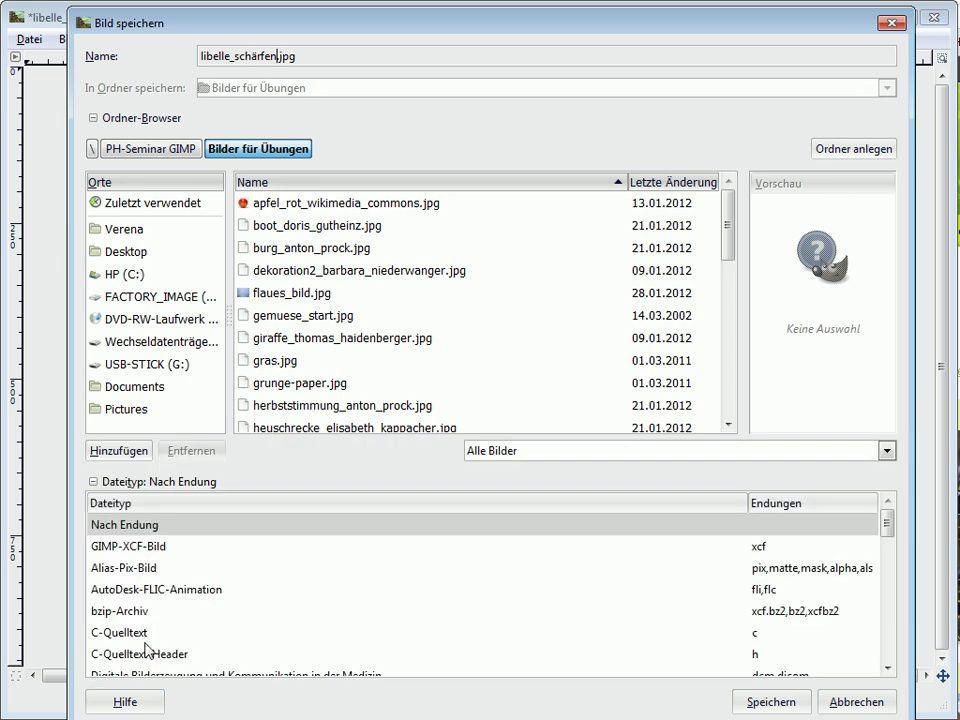
pyautogui.scroll(-3, 147, 660)
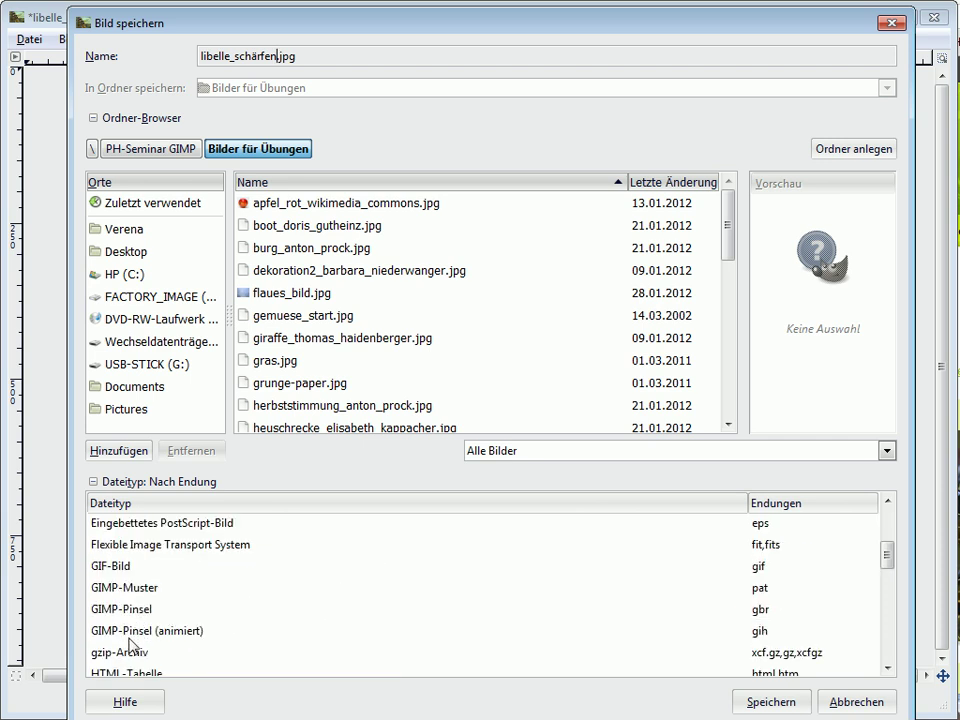
pyautogui.scroll(-1, 128, 655)
pyautogui.click(115, 665)
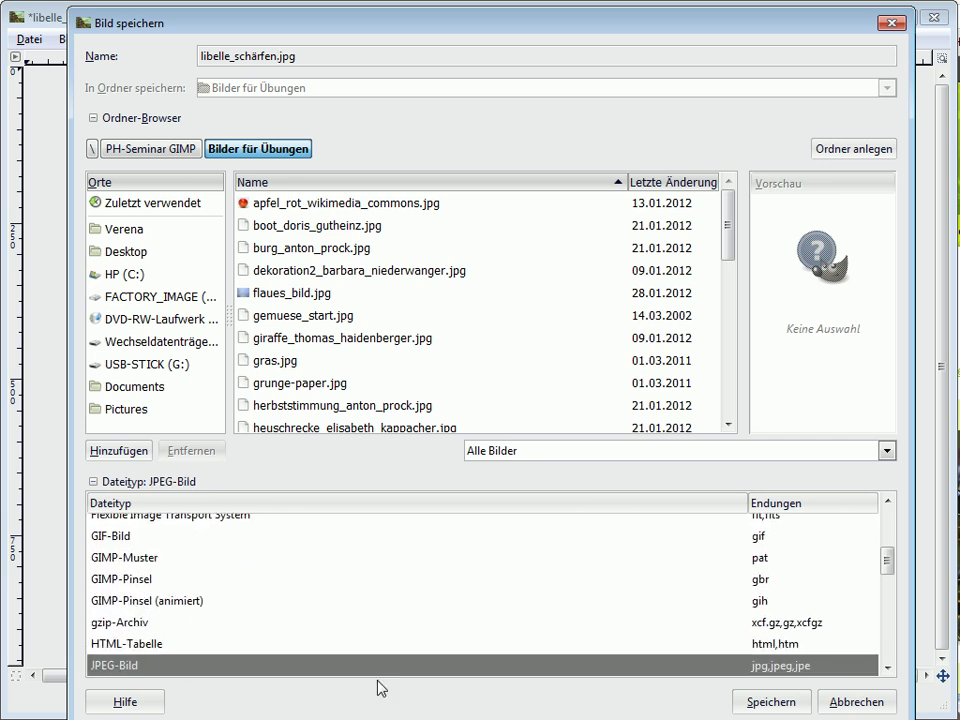
pyautogui.click(745, 703)
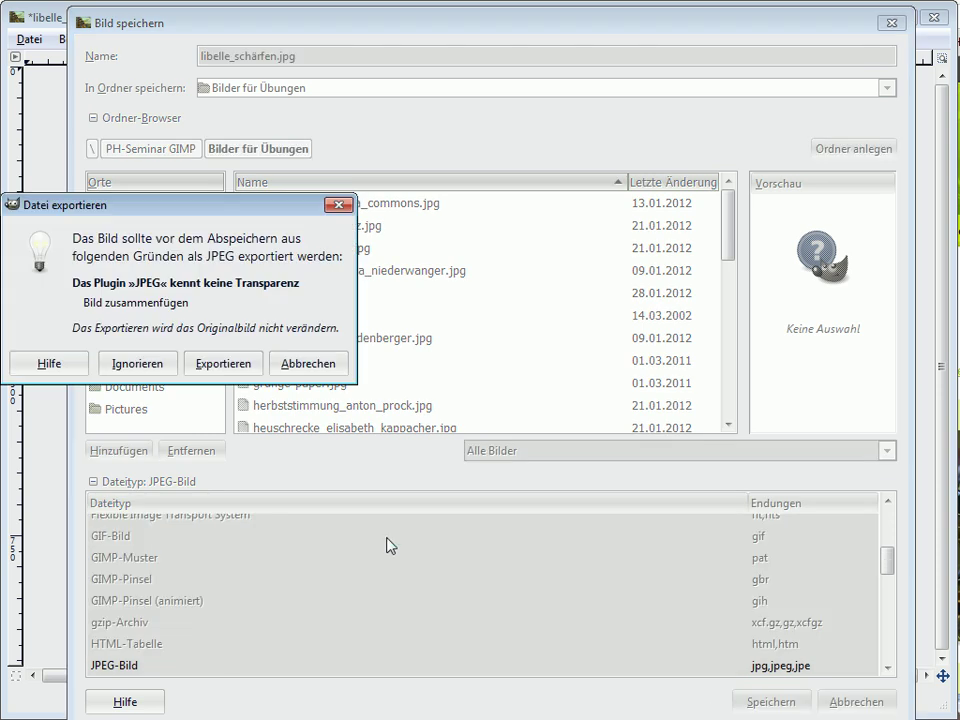
pyautogui.click(228, 372)
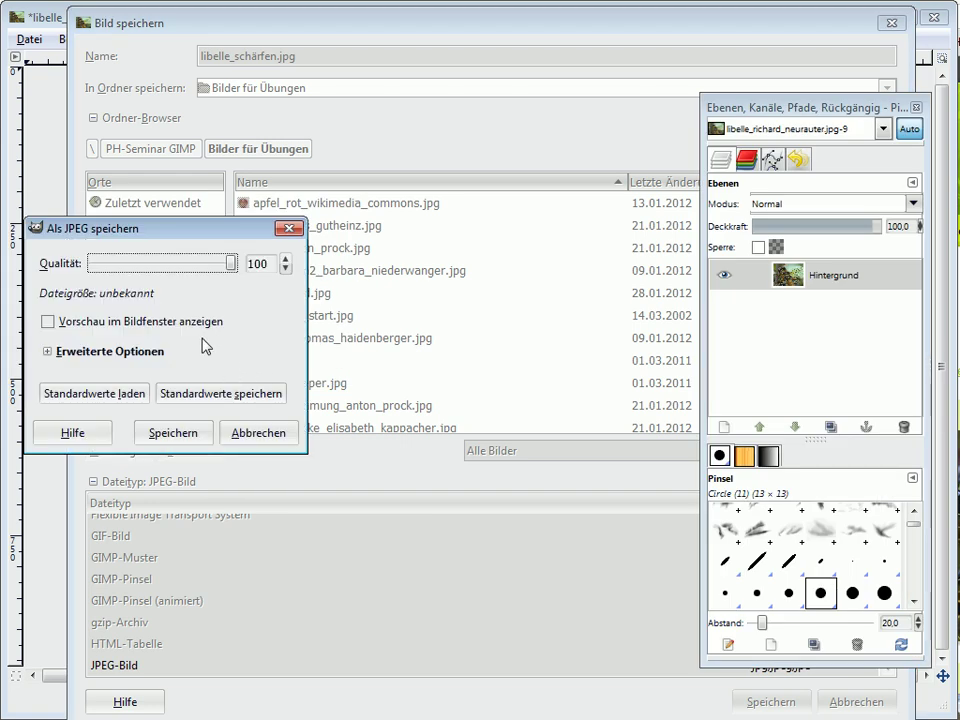
pyautogui.click(175, 433)
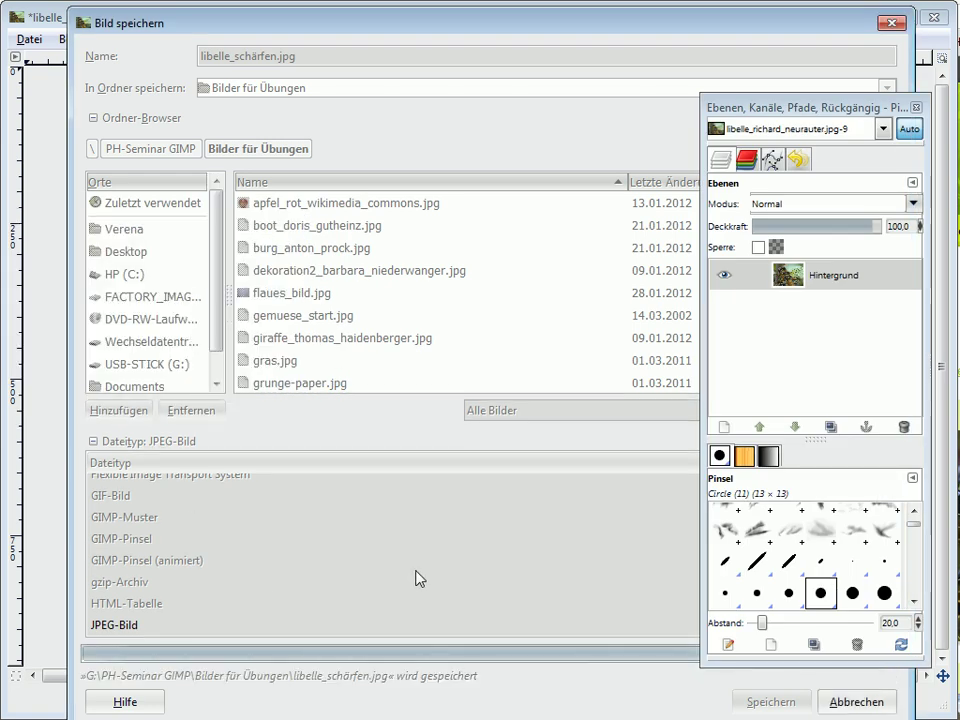